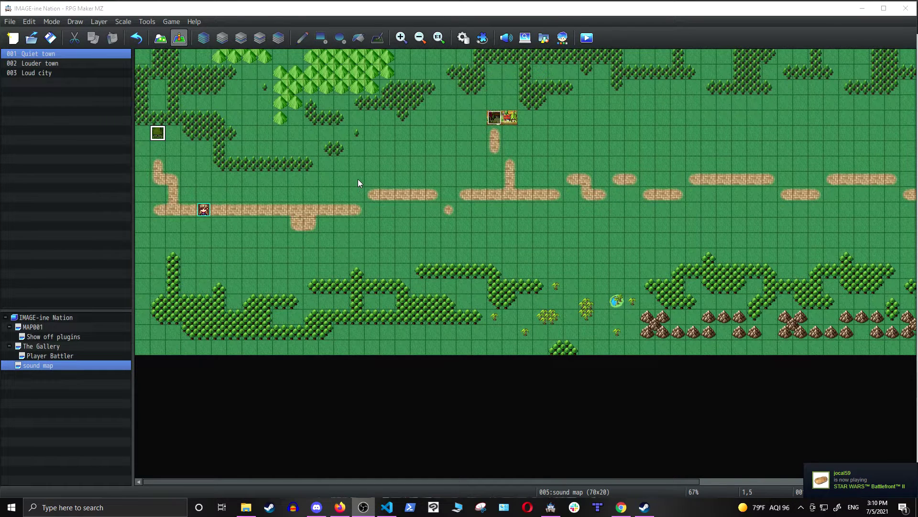
- Save the project's changes and launch a playtest of the sound map
left_click(587, 38)
left_click(434, 270)
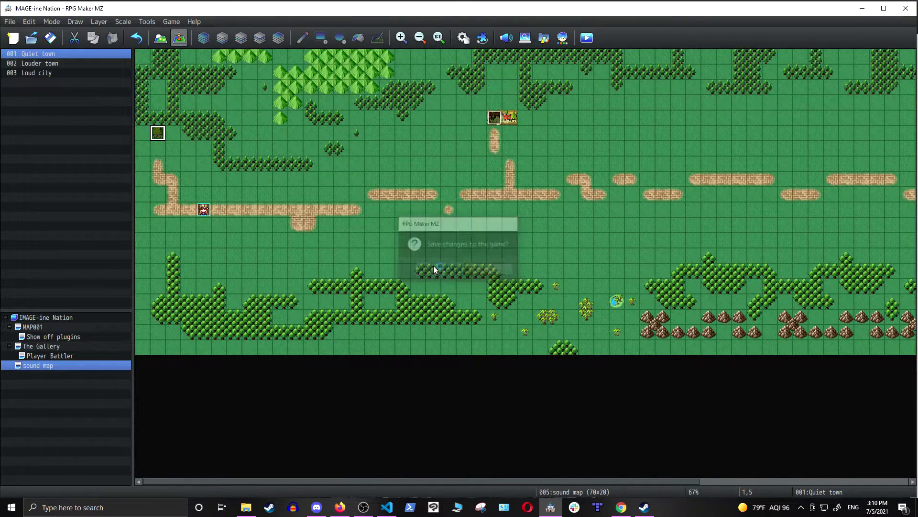
- Start a new game and walk the hero left toward the house, then back right along the path
left_click(621, 97)
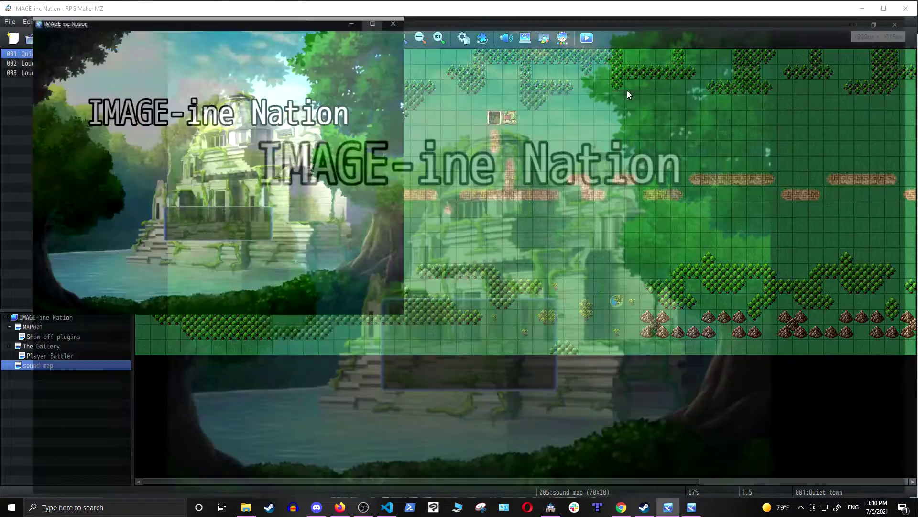
left_click(430, 300)
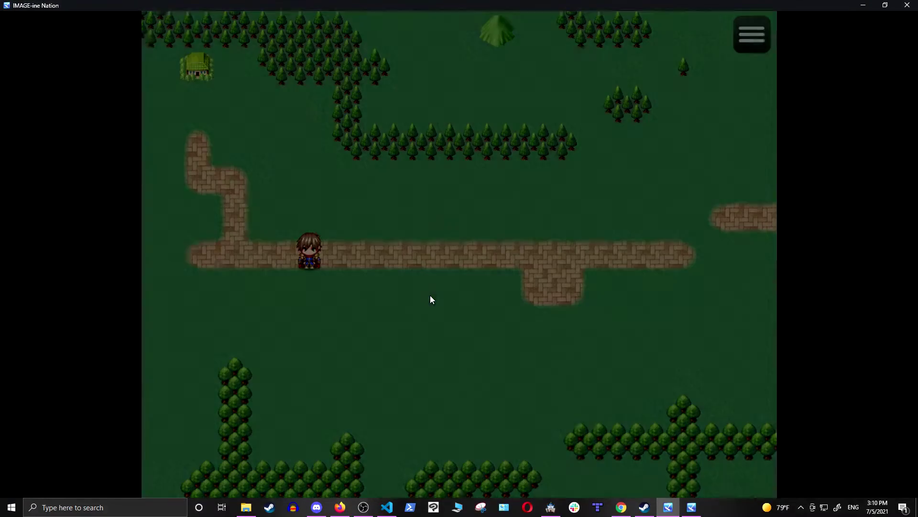
key("Left")
key("Up")
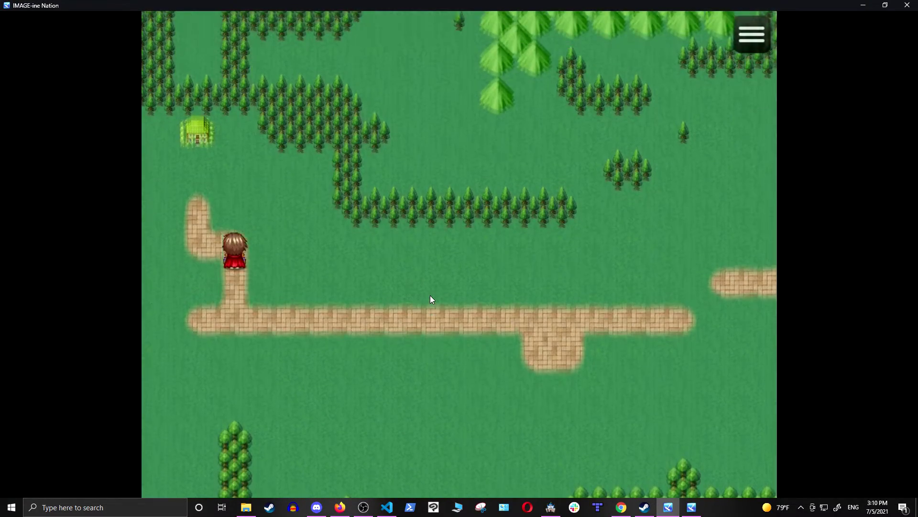
key("Down")
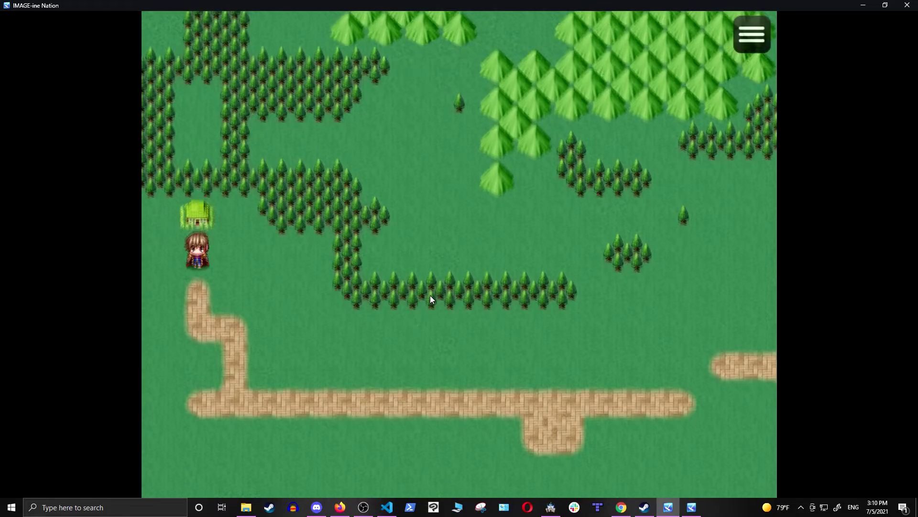
key("Right")
key("Right")
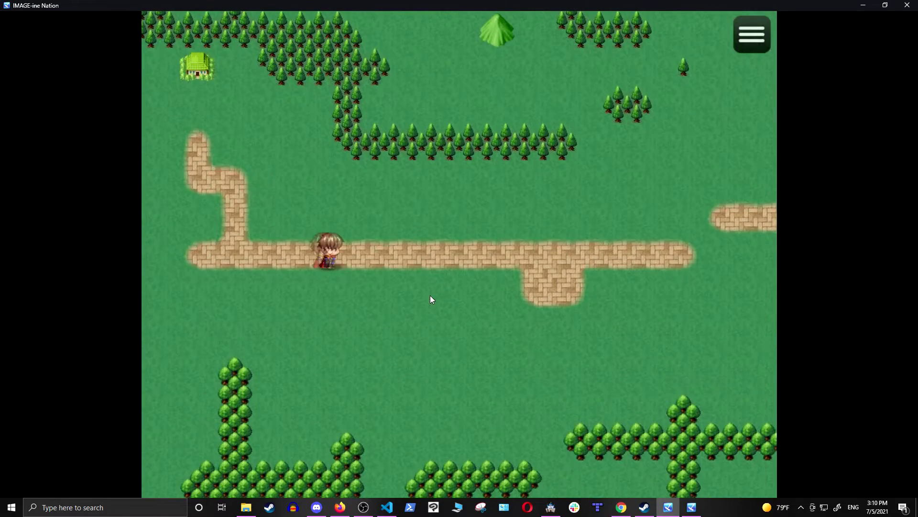
key("Right")
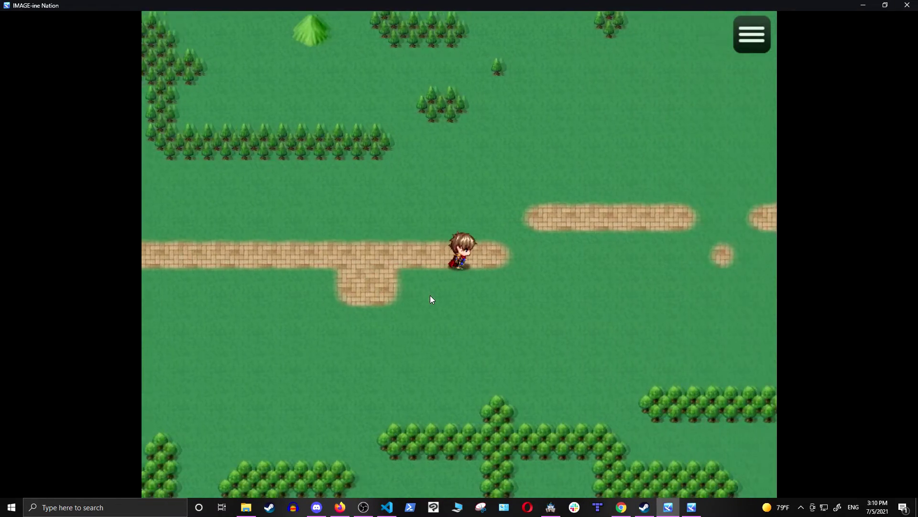
- Walk the hero up to the village, then further right toward the tower
key("Up")
key("Up")
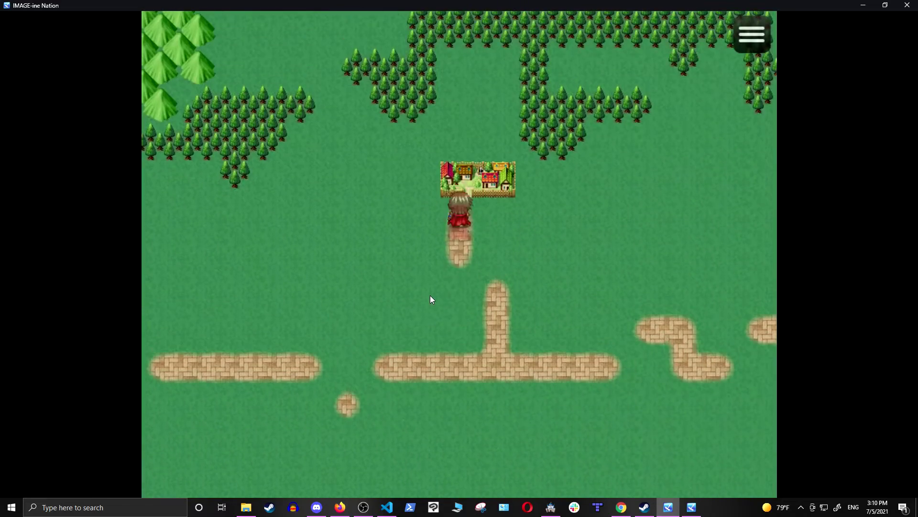
key("Down")
key("Right")
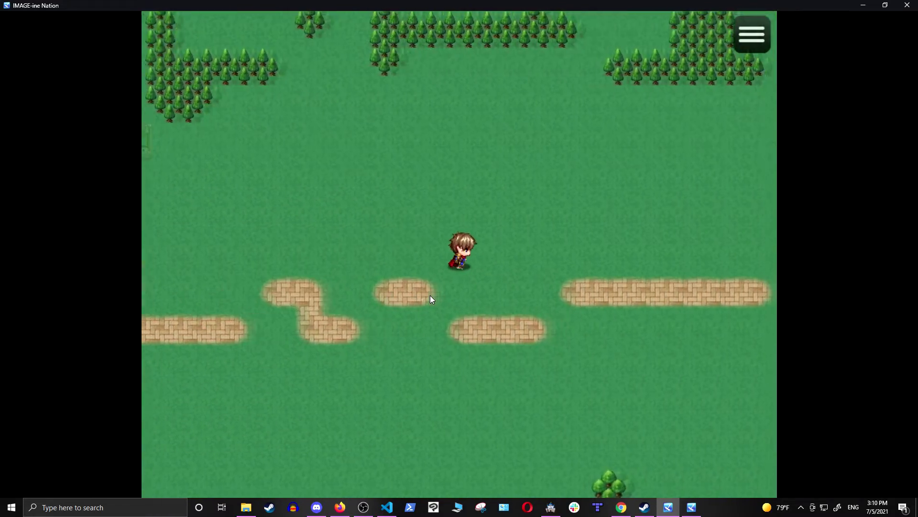
key("Down")
key("Right")
key("Up")
key("Right")
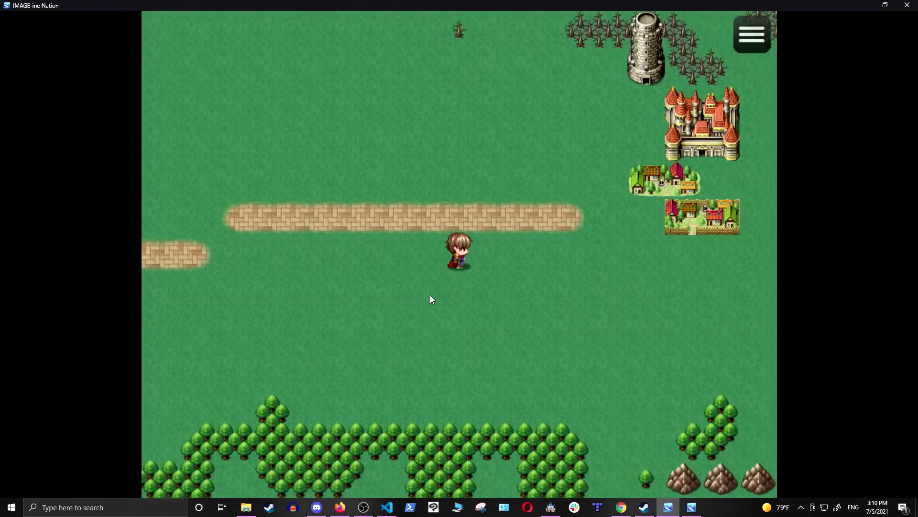
- Walk the hero into the village near the castle, back onto the road, then close the playtest
key("Up")
key("Right")
key("Up")
key("Down")
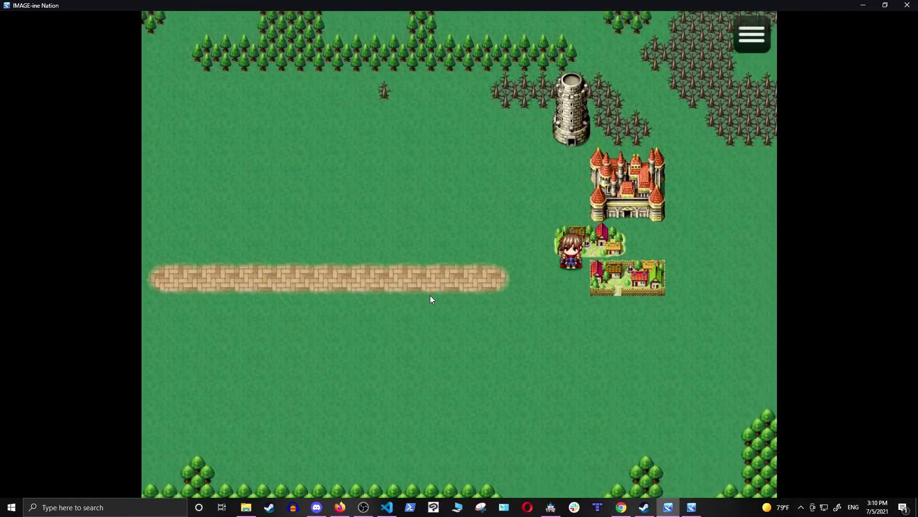
key("Left")
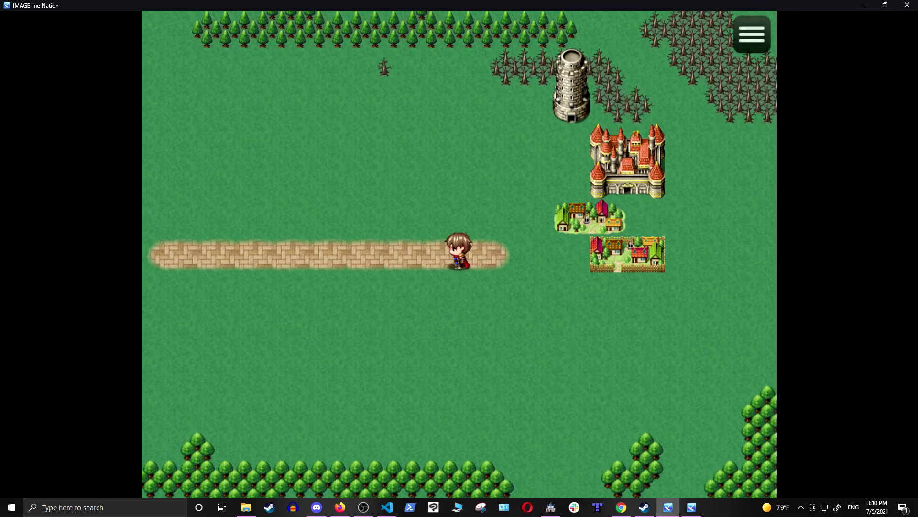
left_click(907, 5)
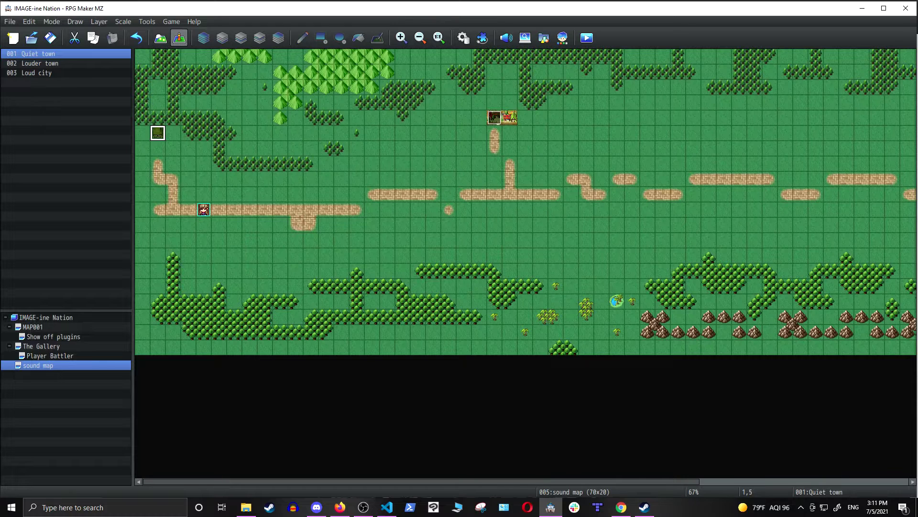
- Open the Quiet town event, keep its trigger on Parallel, and select the proximity sound command
double_click(159, 134)
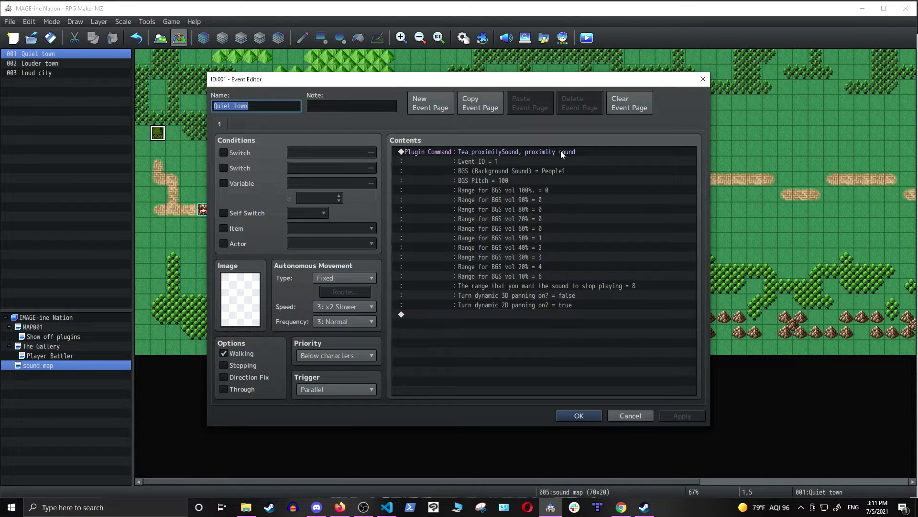
left_click(345, 390)
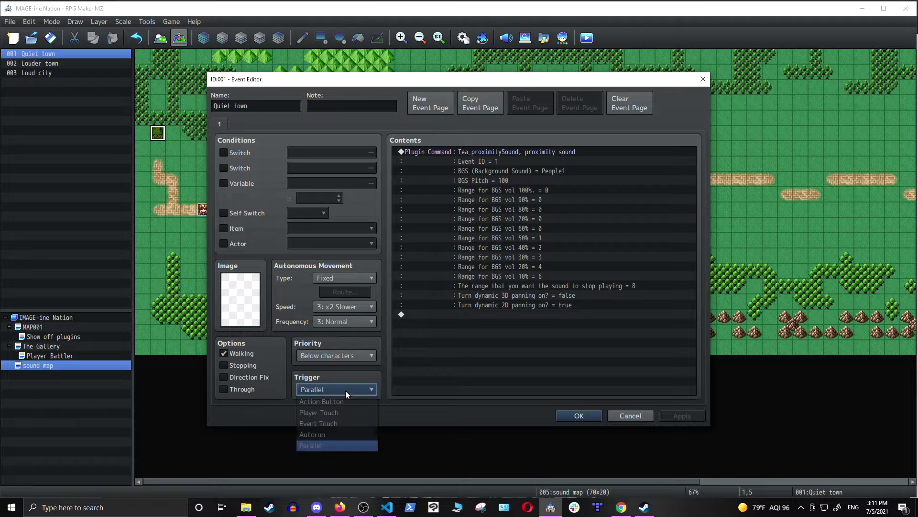
left_click(345, 390)
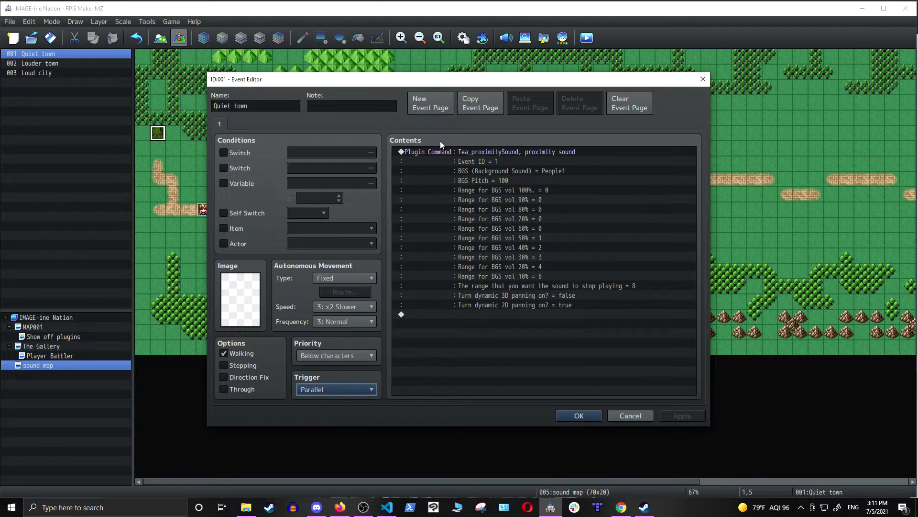
left_click(446, 152)
- Open the proximity sound command's arguments and keep Event ID at 1
double_click(446, 151)
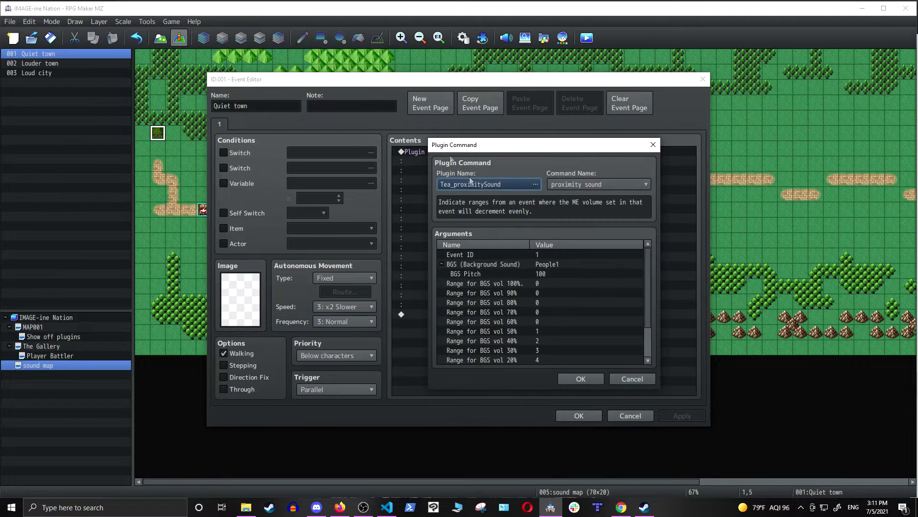
double_click(499, 253)
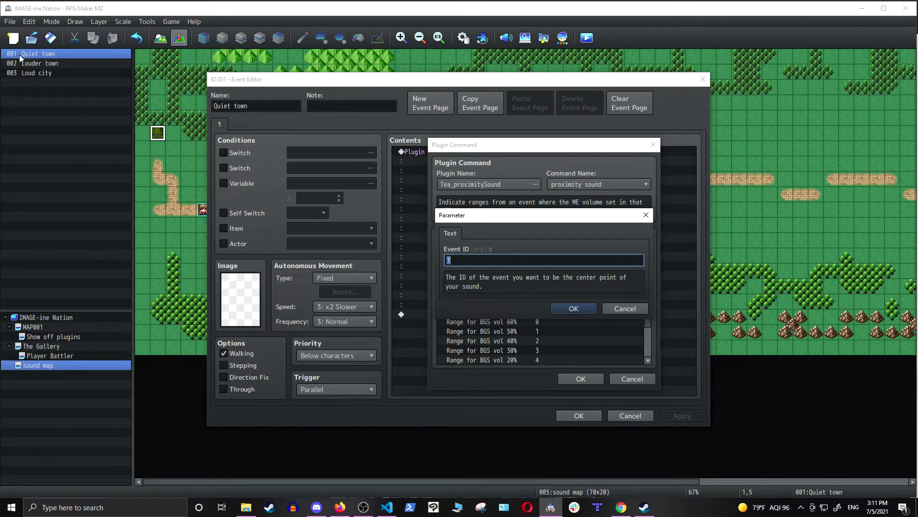
left_click(577, 310)
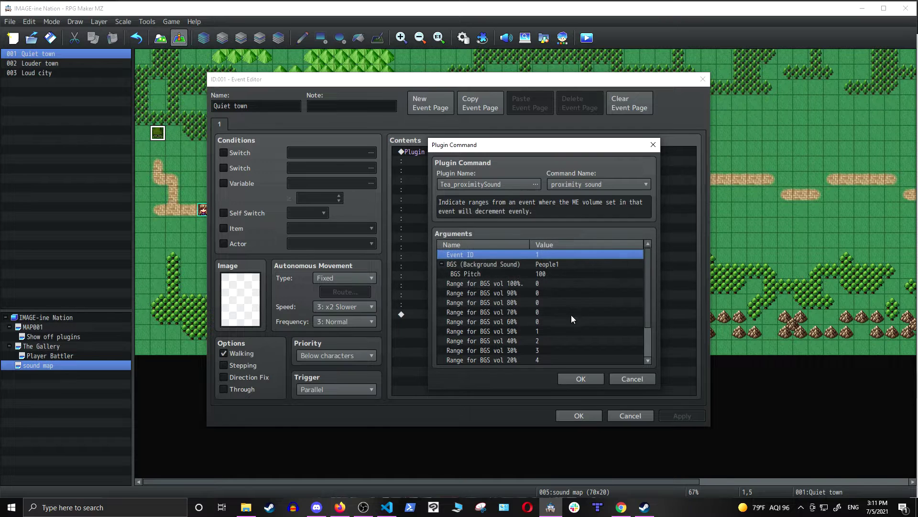
- Choose People1 as the background sound, then check the BGS Pitch and 90% volume range arguments
double_click(507, 261)
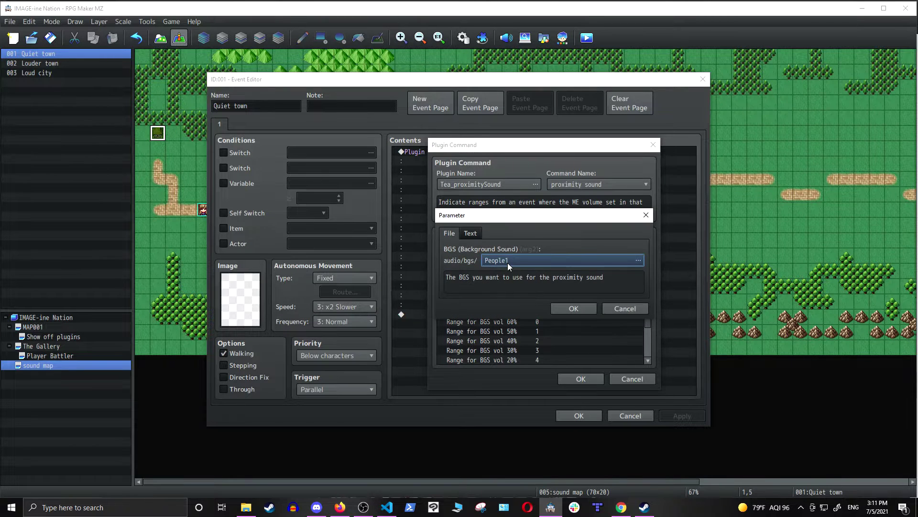
double_click(507, 263)
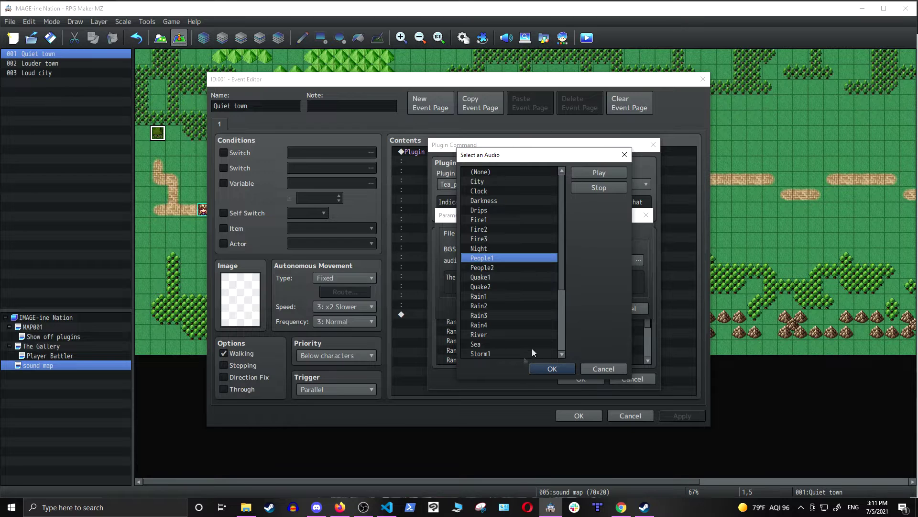
left_click(553, 368)
left_click(569, 308)
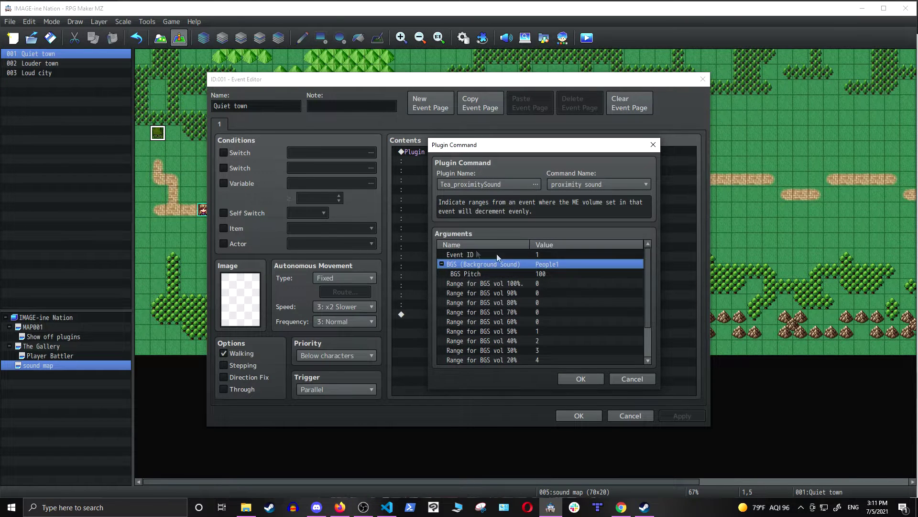
left_click(483, 274)
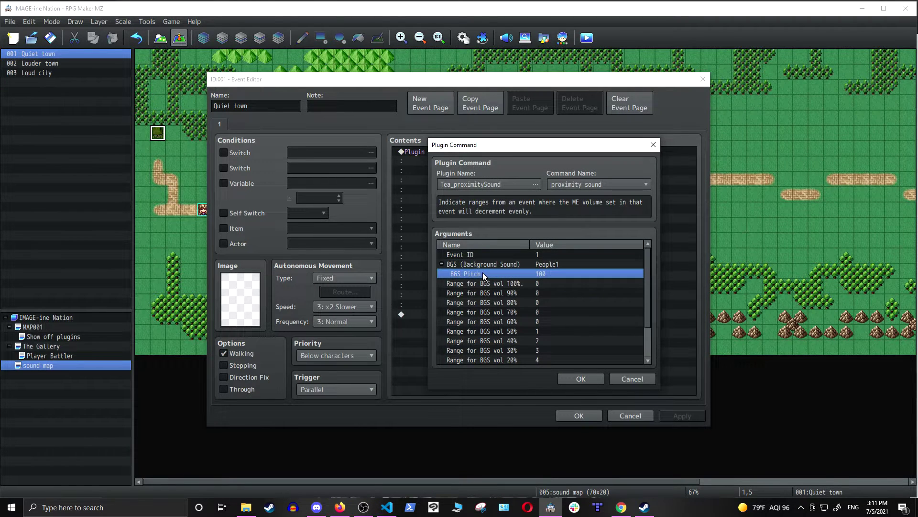
left_click(517, 291)
scroll(517, 291, "down", 1)
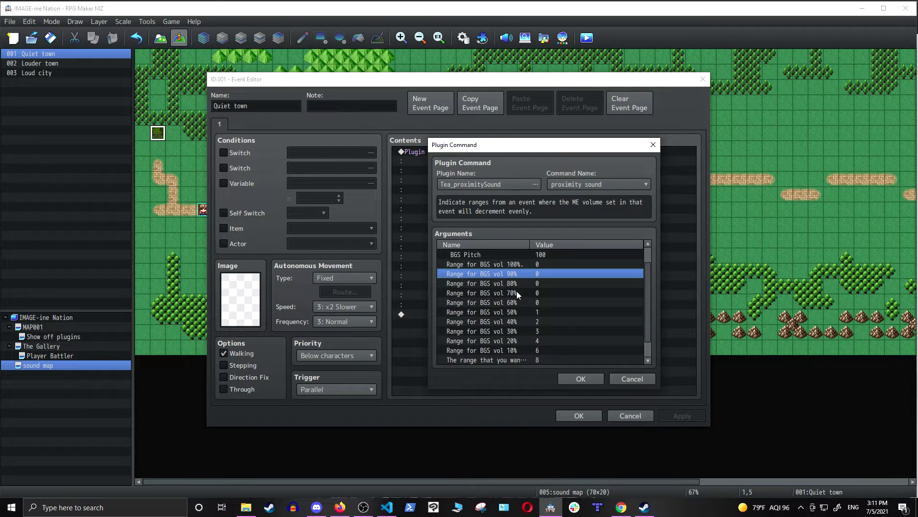
- Scroll through the command's arguments, reviewing volume ranges 1–6, stop range 8 and 2D panning true
scroll(517, 290, "down", 1)
scroll(522, 307, "up", 1)
scroll(522, 306, "down", 1)
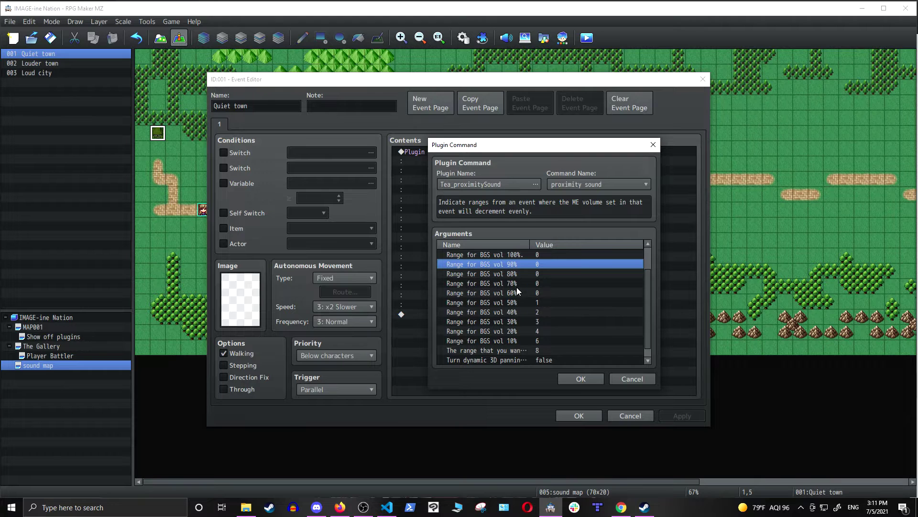
scroll(517, 287, "up", 2)
scroll(515, 287, "down", 2)
scroll(533, 303, "down", 1)
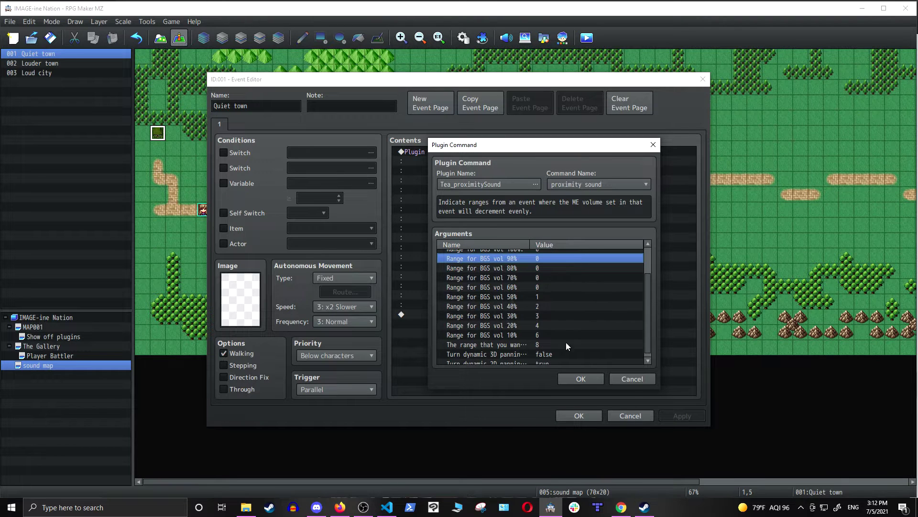
scroll(566, 342, "down", 1)
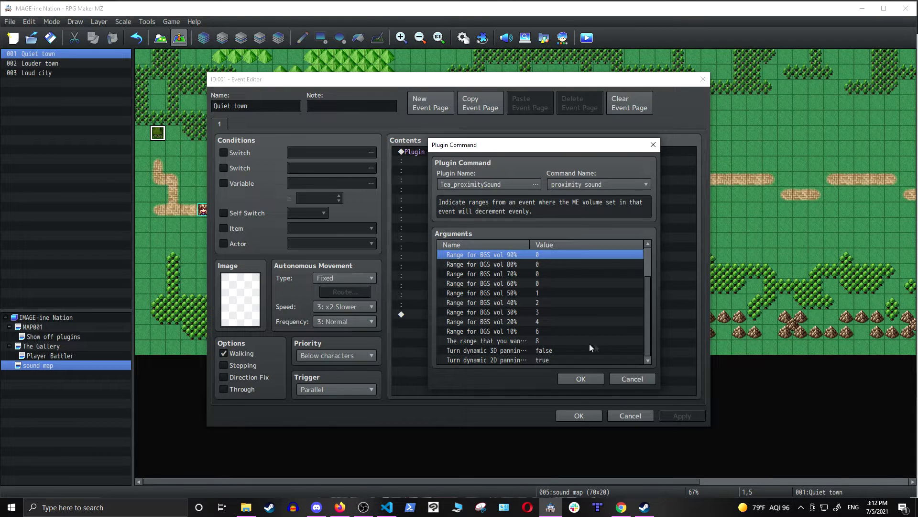
- Insert the People1 proximity sound command into Contents and save the Quiet town event
left_click(569, 377)
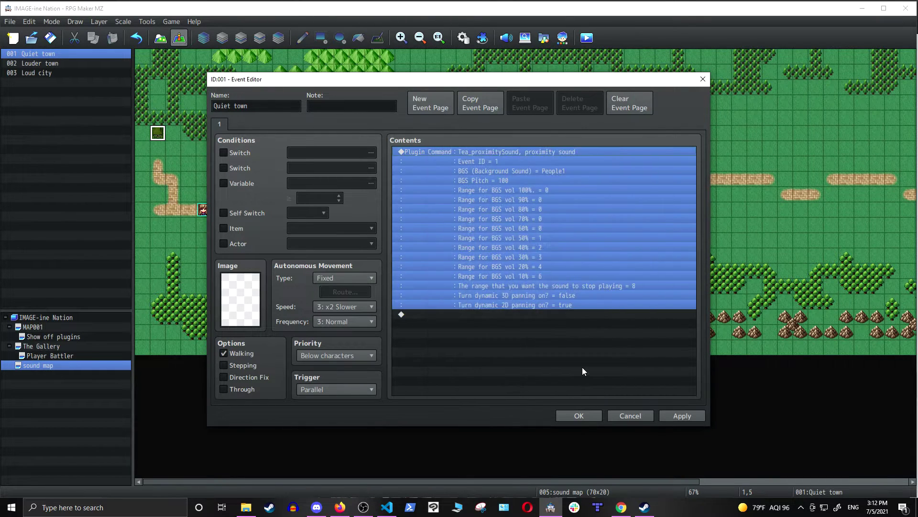
left_click(572, 329)
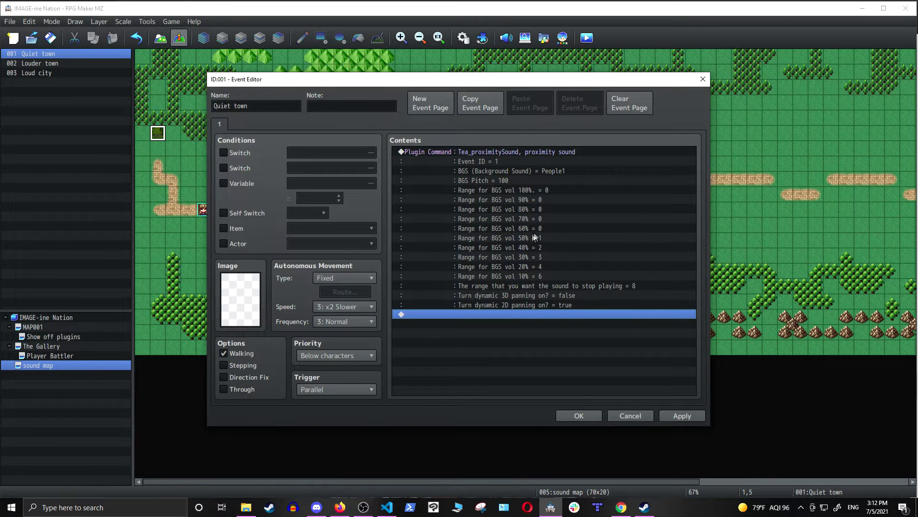
left_click(581, 417)
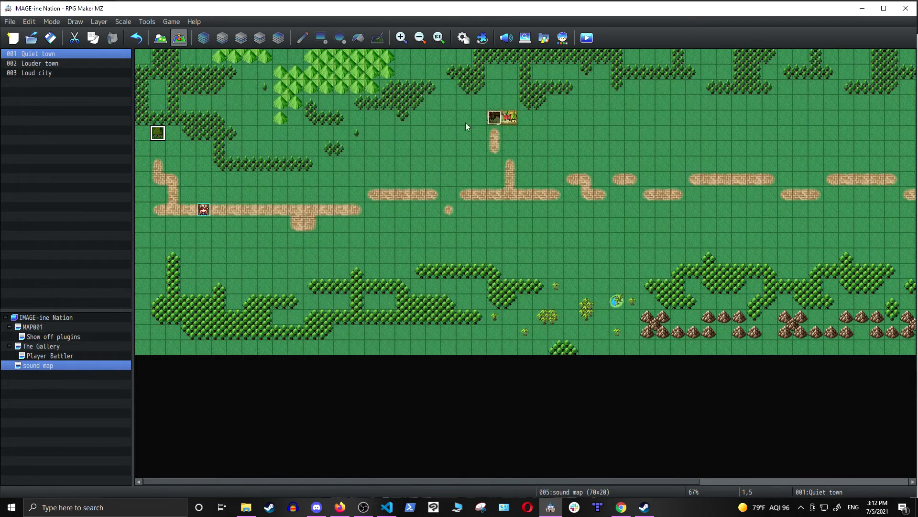
double_click(495, 117)
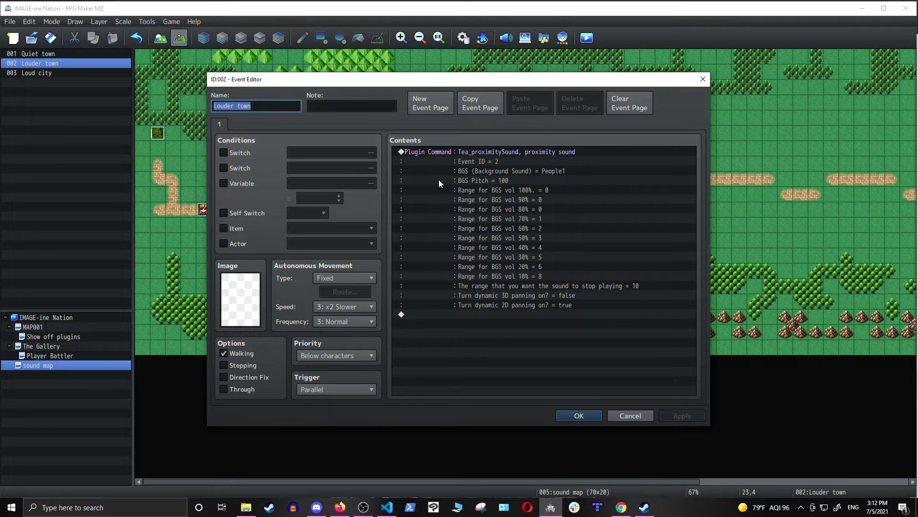
- Close Louder town, scroll right, and review Loud city's BGS City command with stop range 18
left_click(579, 413)
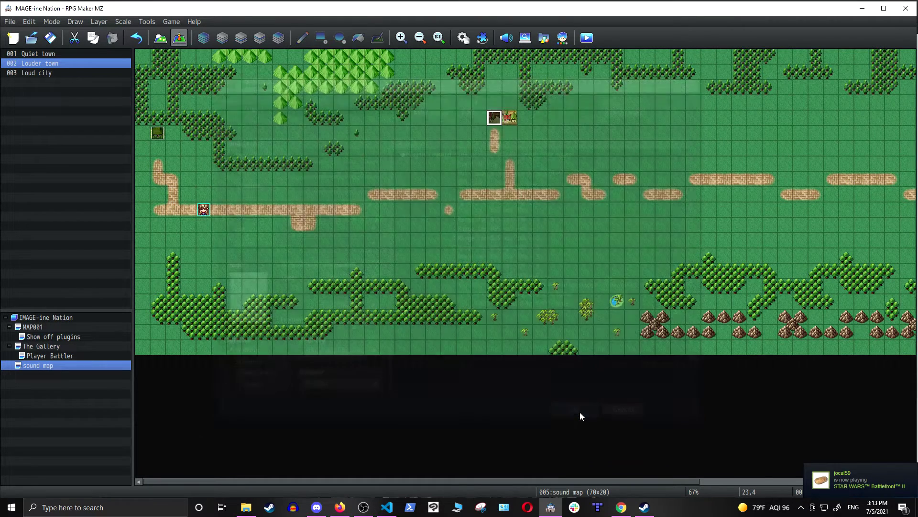
left_click_drag(463, 481, 820, 196)
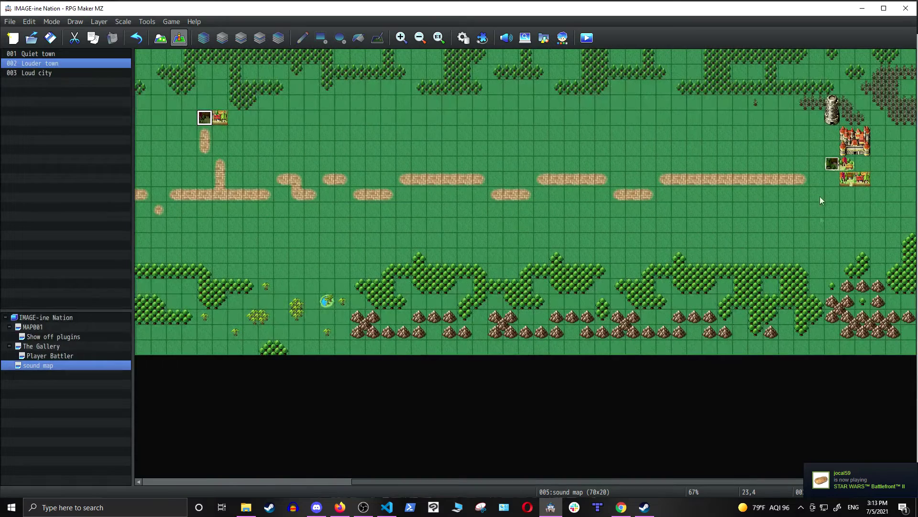
double_click(831, 164)
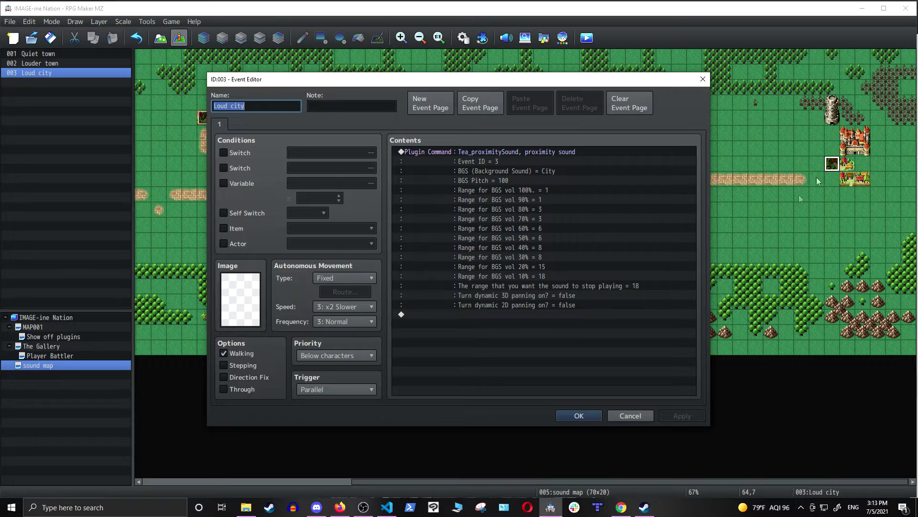
left_click(581, 414)
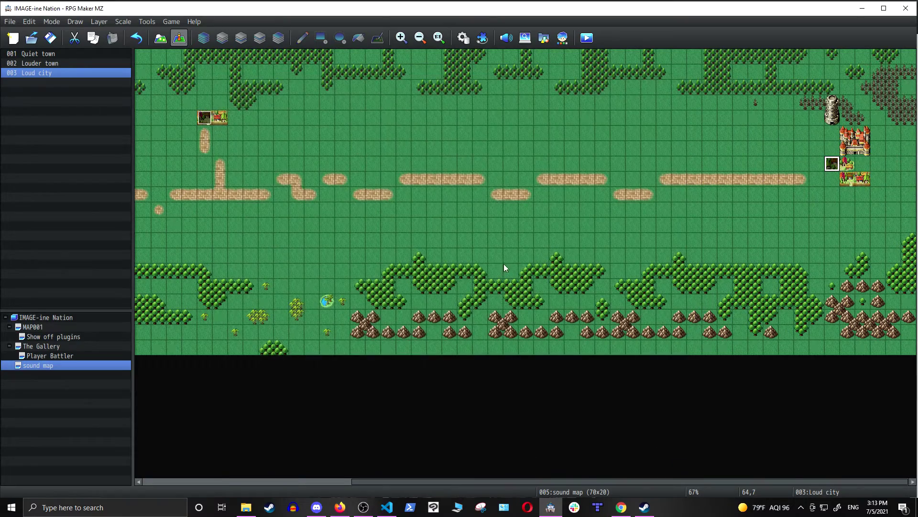
mouse_move(575, 479)
left_mouse_down()
mouse_move(547, 482)
mouse_move(566, 480)
left_mouse_up()
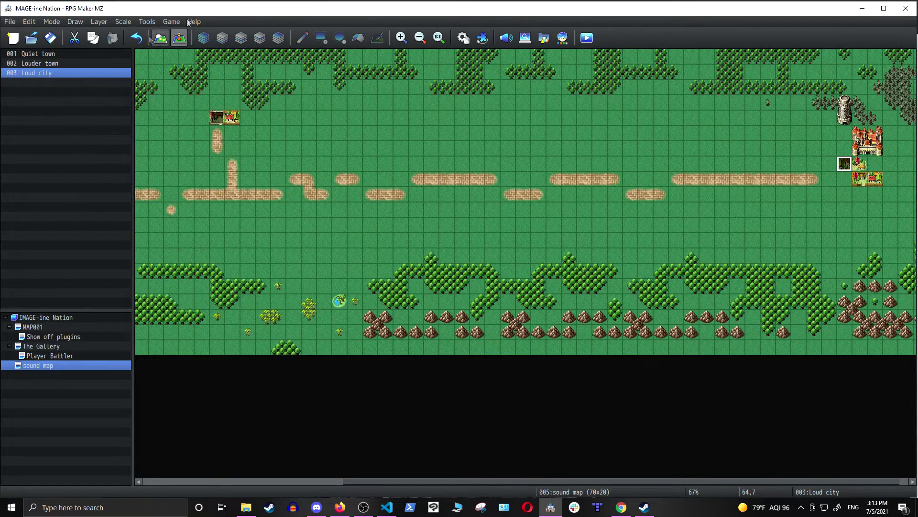
left_click(309, 240)
left_click(324, 211)
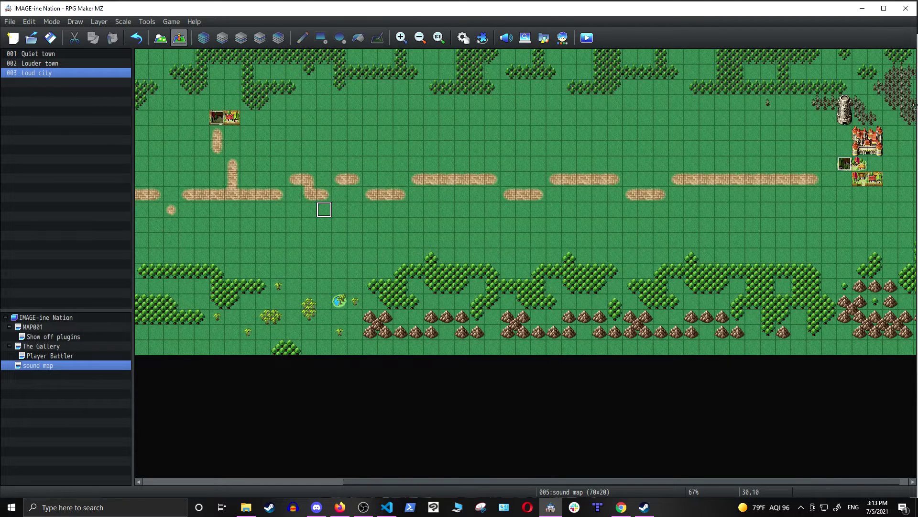
left_click(554, 72)
left_click(492, 148)
left_click(523, 224)
left_click(723, 255)
- Scroll the map back to its left end so Quiet town and Louder town are visible
left_click_drag(493, 483, 222, 483)
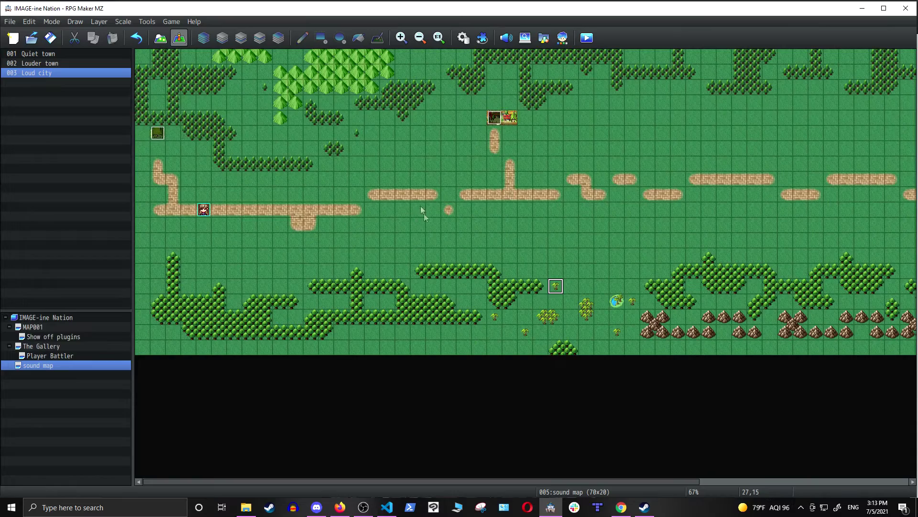
left_click_drag(440, 483, 268, 466)
left_click_drag(495, 481, 704, 480)
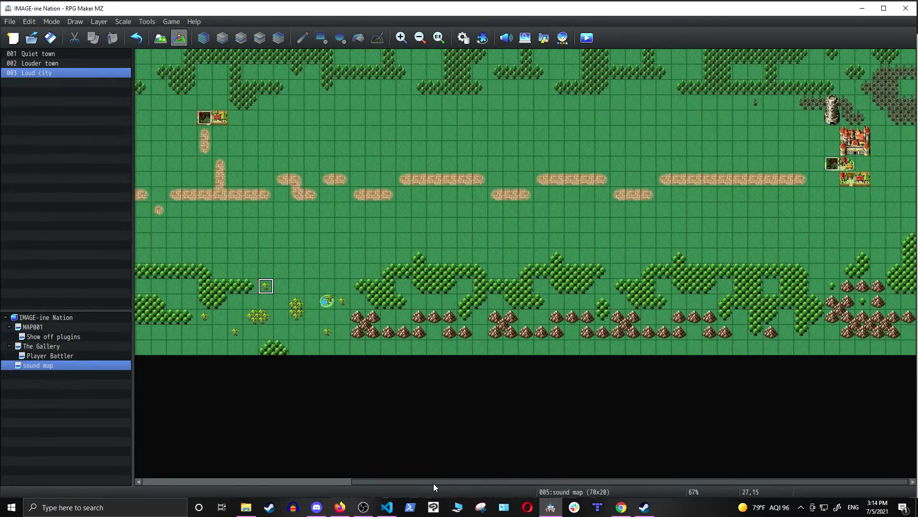
left_click_drag(434, 483, 201, 482)
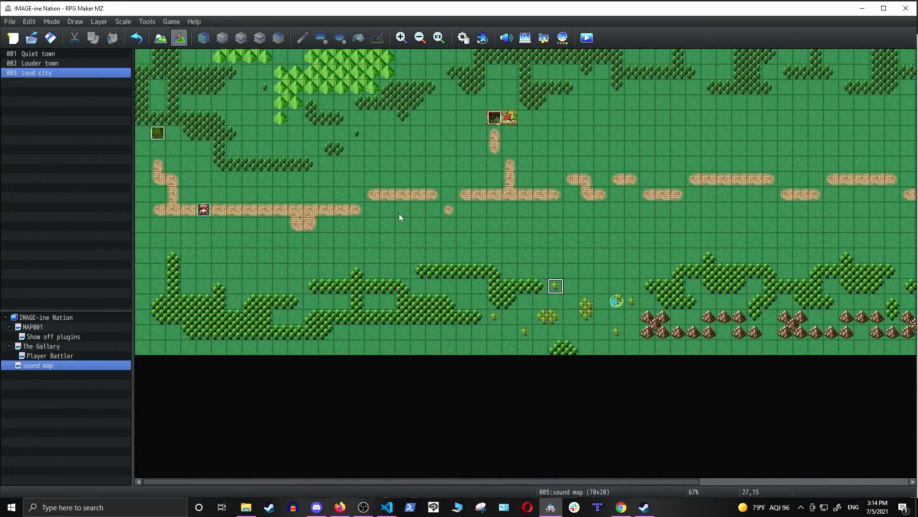